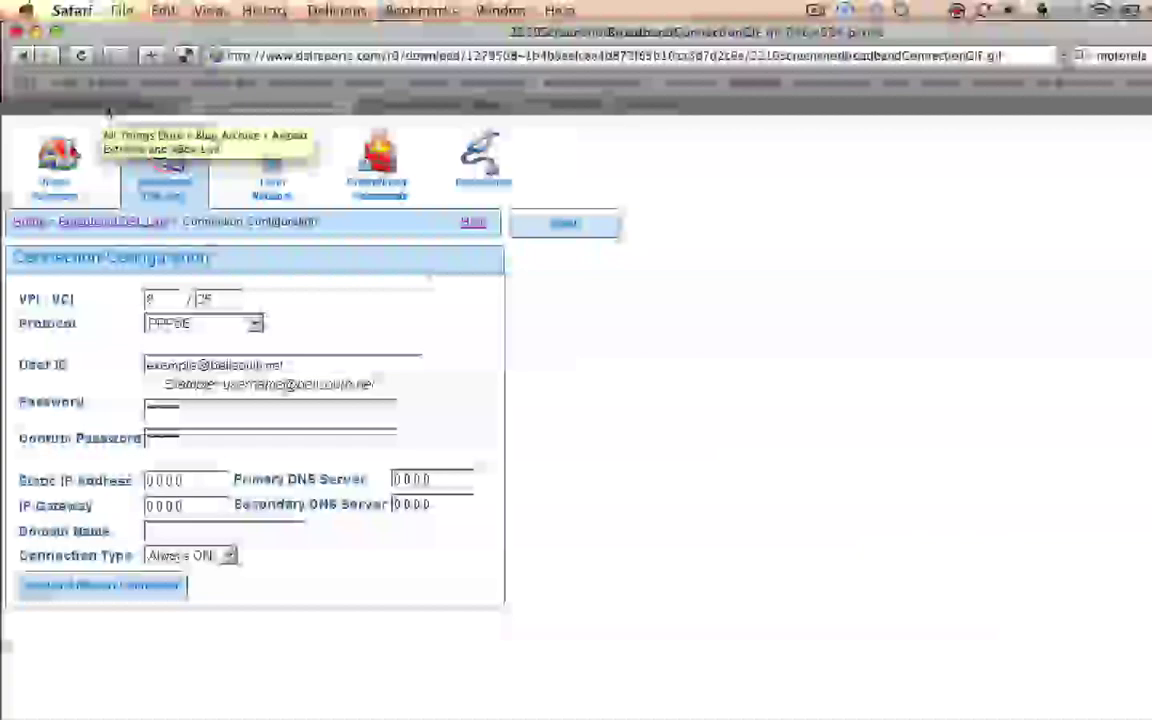
# Step: Switch to AirPort Utility from the Utilities folder and open the manual setup of the AirPort Extreme
pyautogui.click(113, 110)
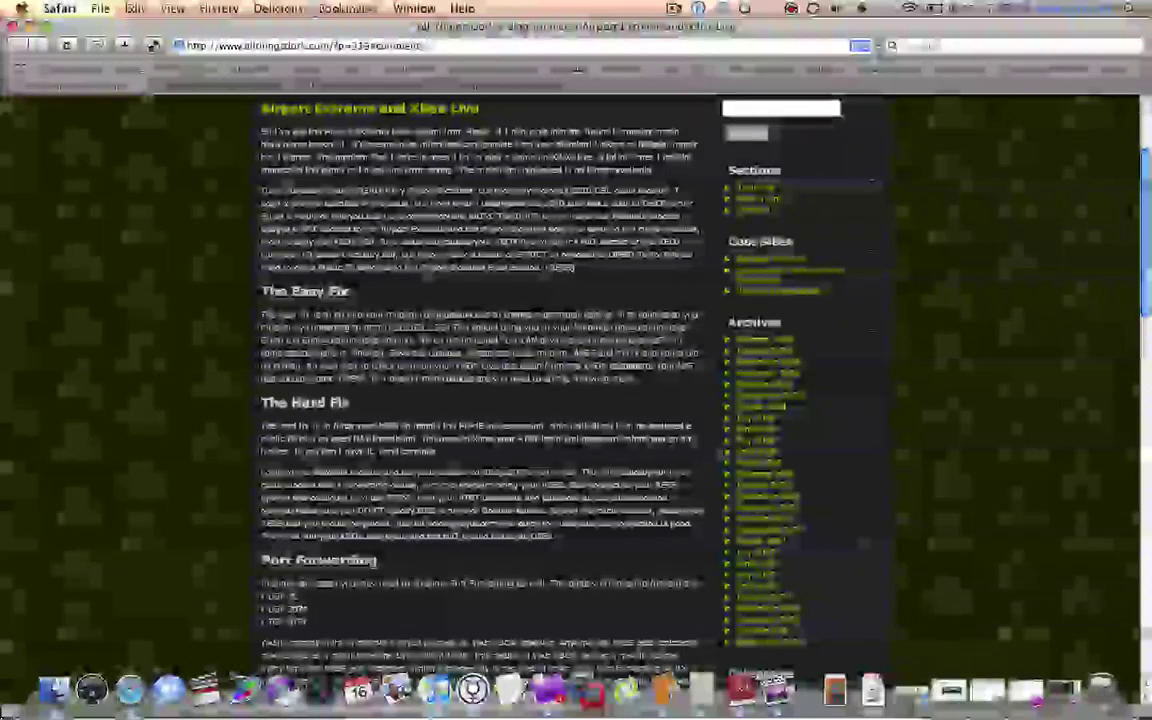
pyautogui.click(55, 688)
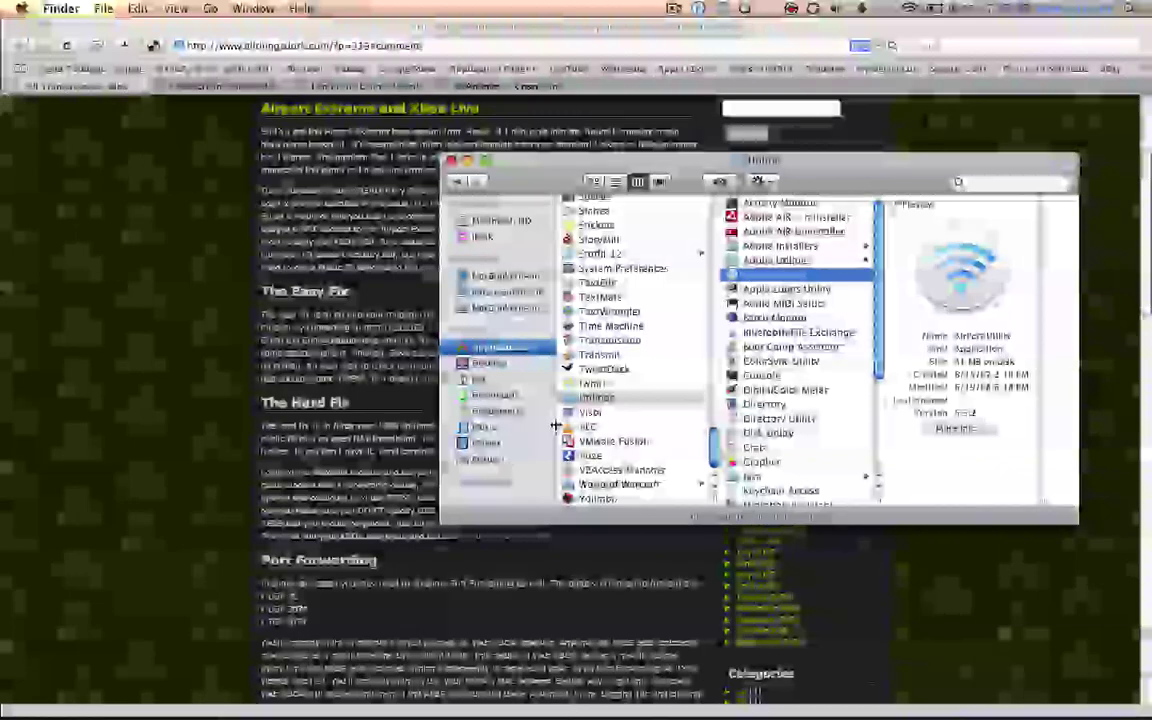
pyautogui.doubleClick(777, 280)
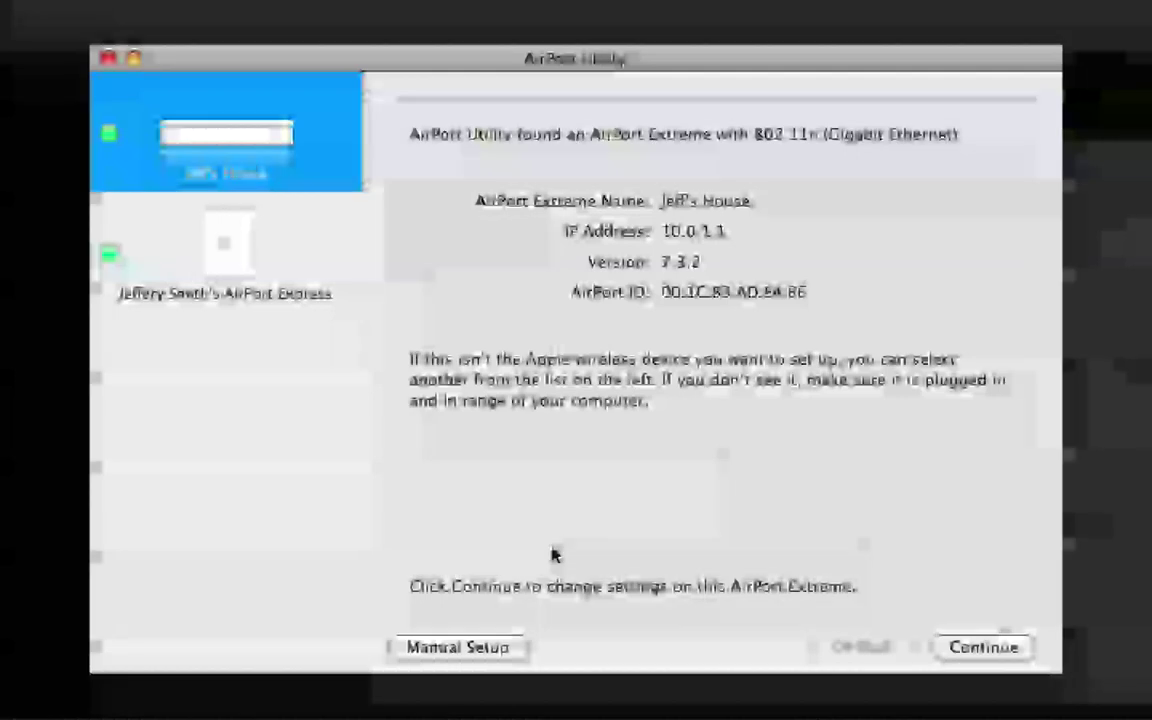
pyautogui.click(496, 648)
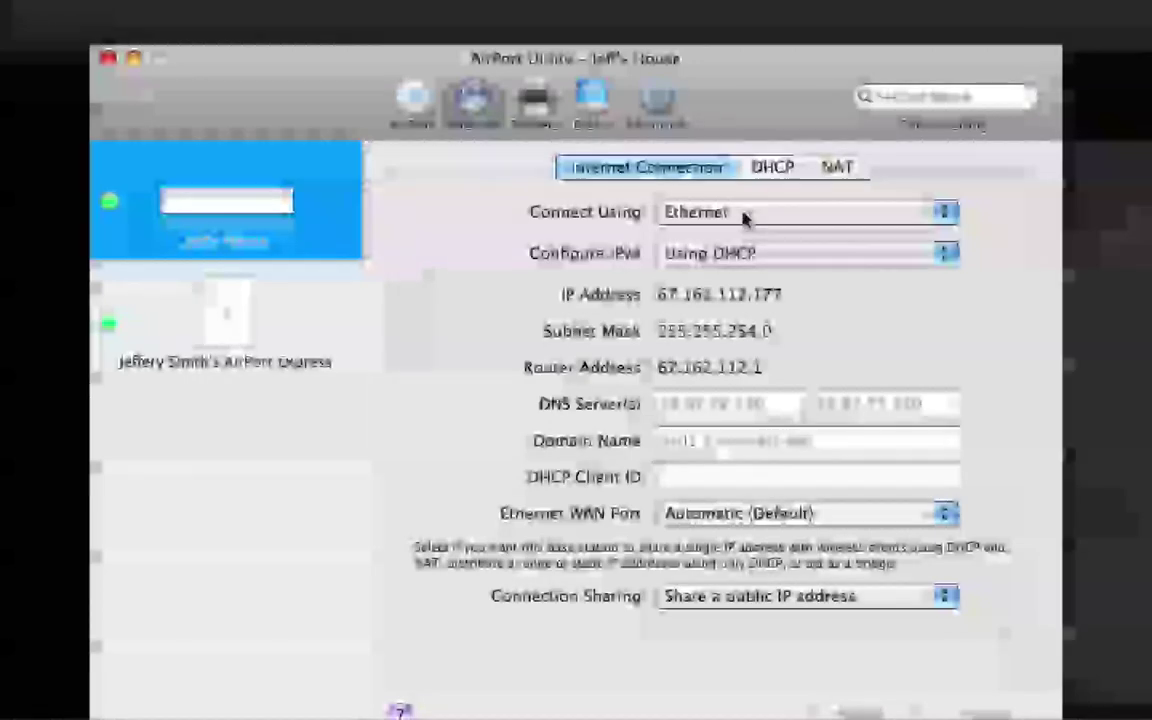
# Step: Set the base station to connect using PPPoE and go through its account name, password and service name fields
pyautogui.click(742, 215)
pyautogui.click(745, 235)
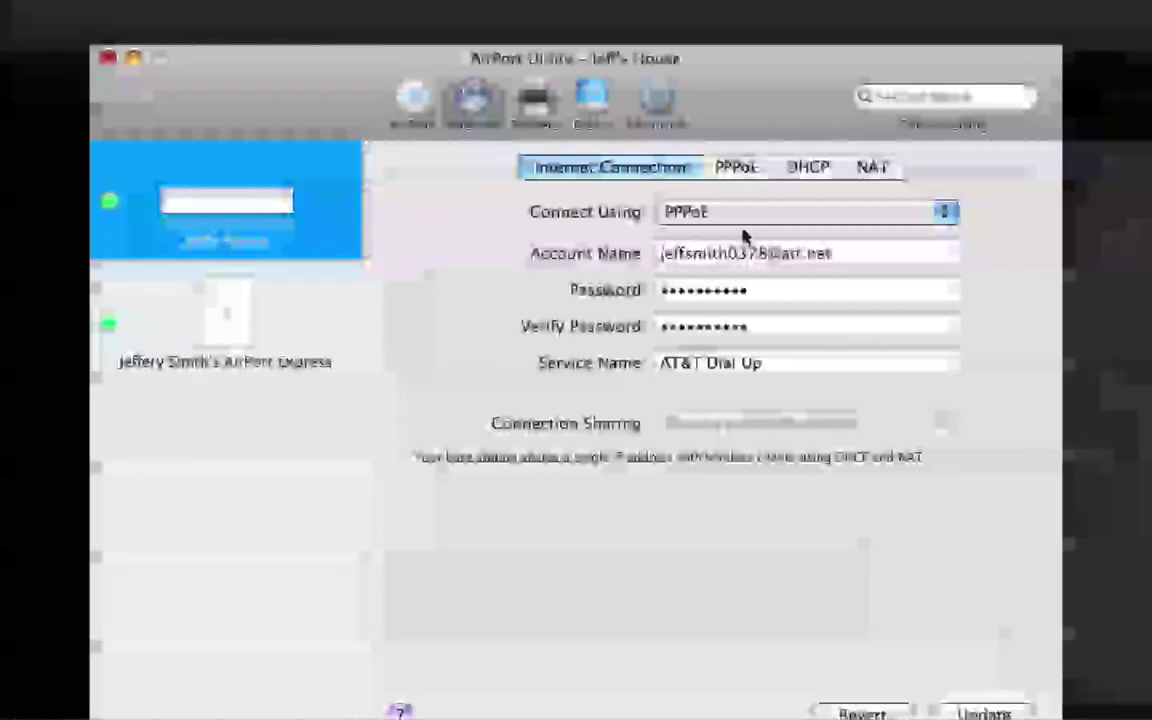
pyautogui.moveTo(848, 256); pyautogui.dragTo(620, 240)
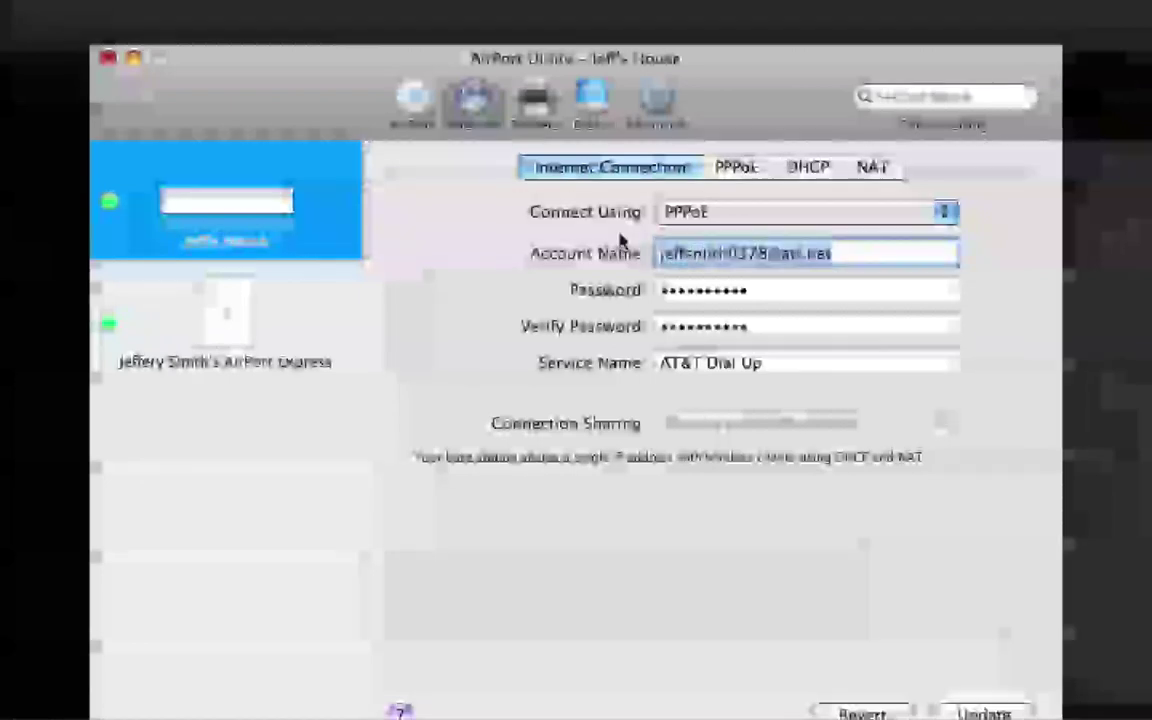
pyautogui.moveTo(779, 291); pyautogui.dragTo(576, 257)
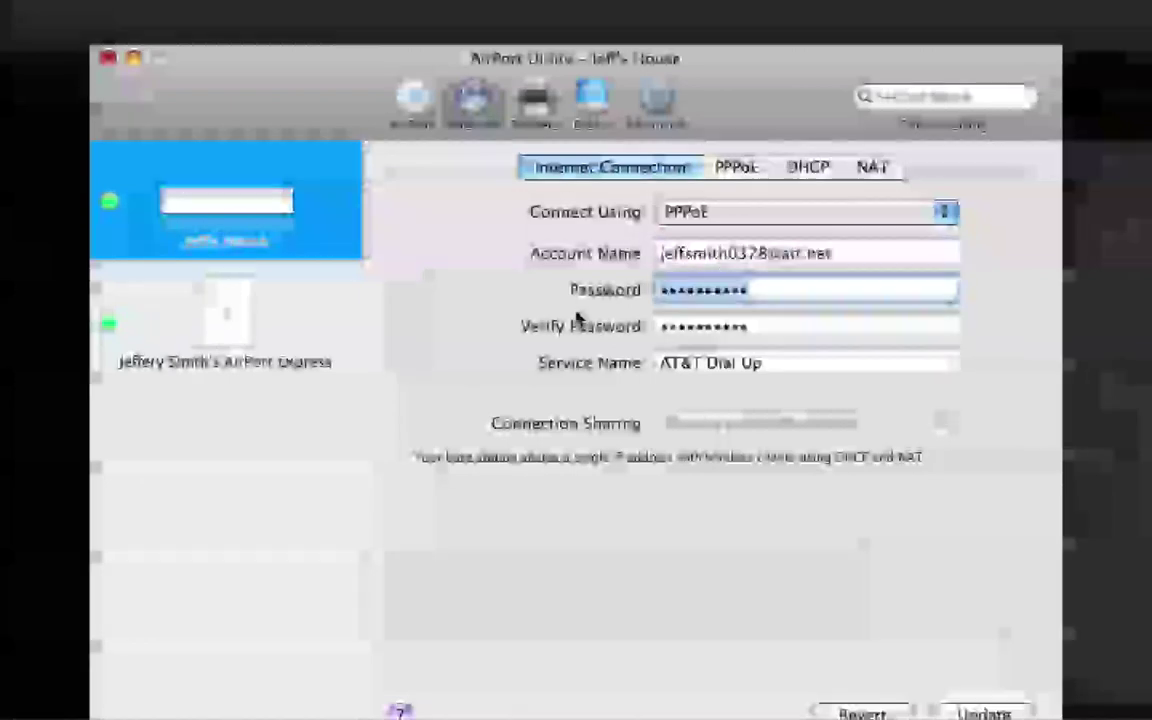
pyautogui.moveTo(785, 328); pyautogui.dragTo(688, 378)
pyautogui.moveTo(777, 362); pyautogui.dragTo(453, 329)
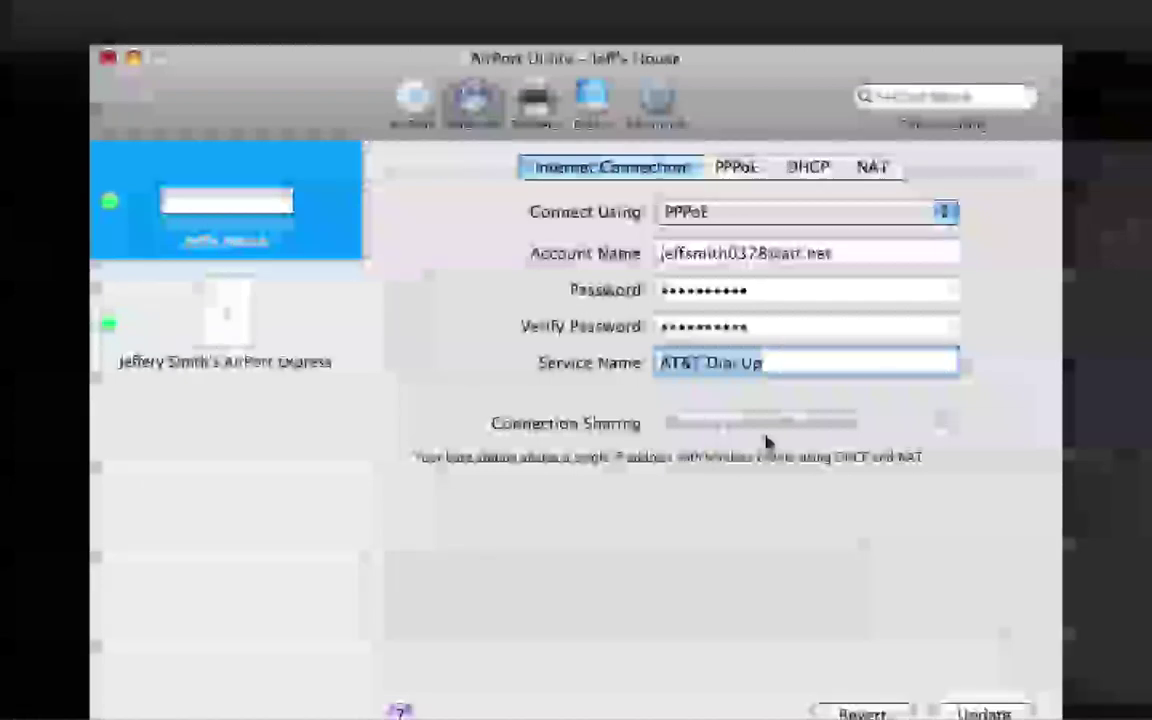
# Step: Examine the DNS server and domain name fields in the PPPoE settings
pyautogui.click(735, 168)
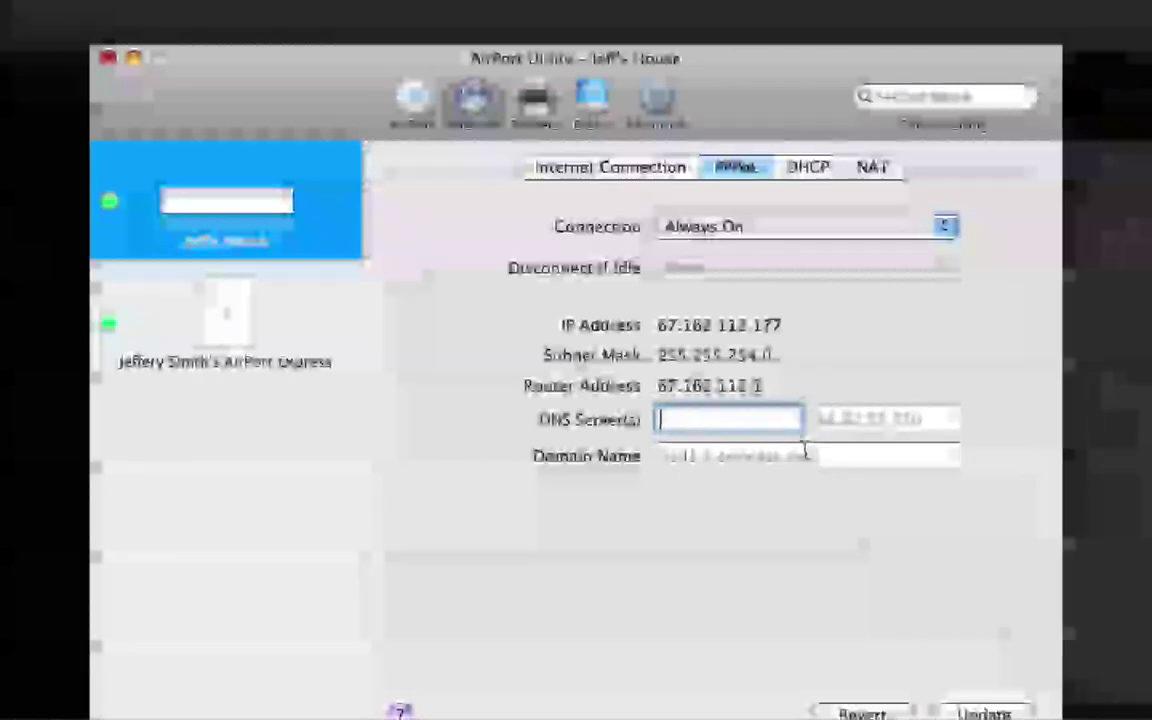
pyautogui.press('Tab')
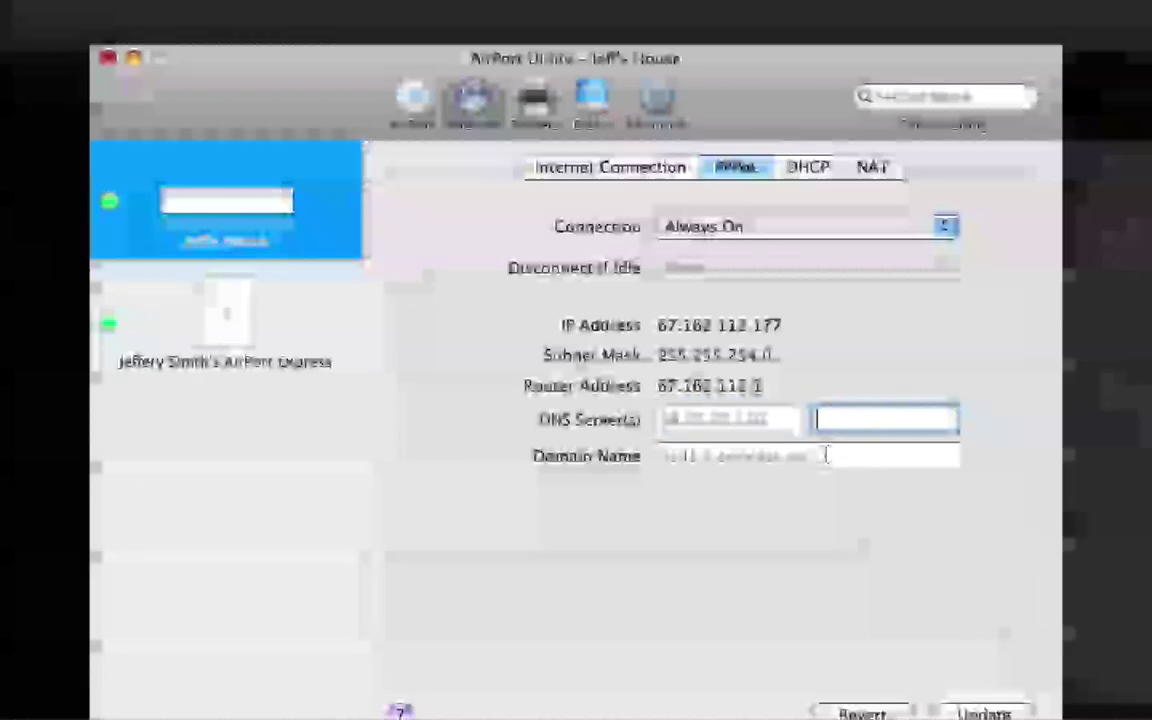
pyautogui.hotkey('shift', 'Tab')
pyautogui.press('Tab')
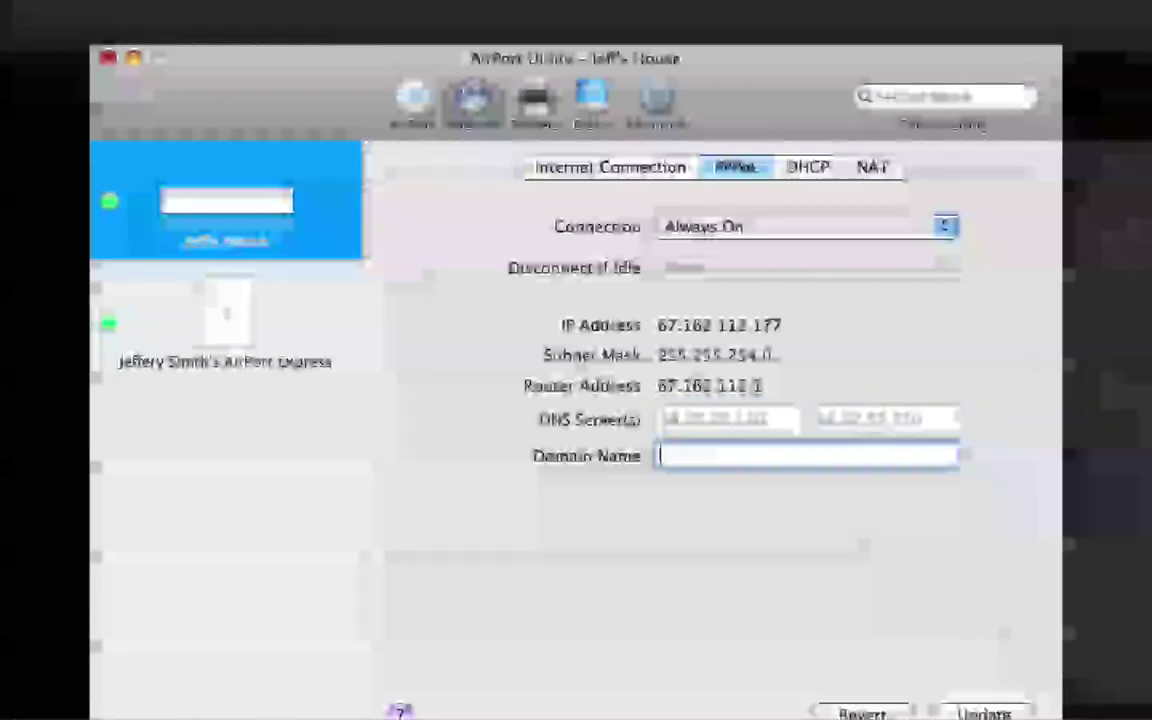
pyautogui.hotkey('shift', 'Tab')
pyautogui.press('BackSpace')
pyautogui.hotkey('shift', 'Tab')
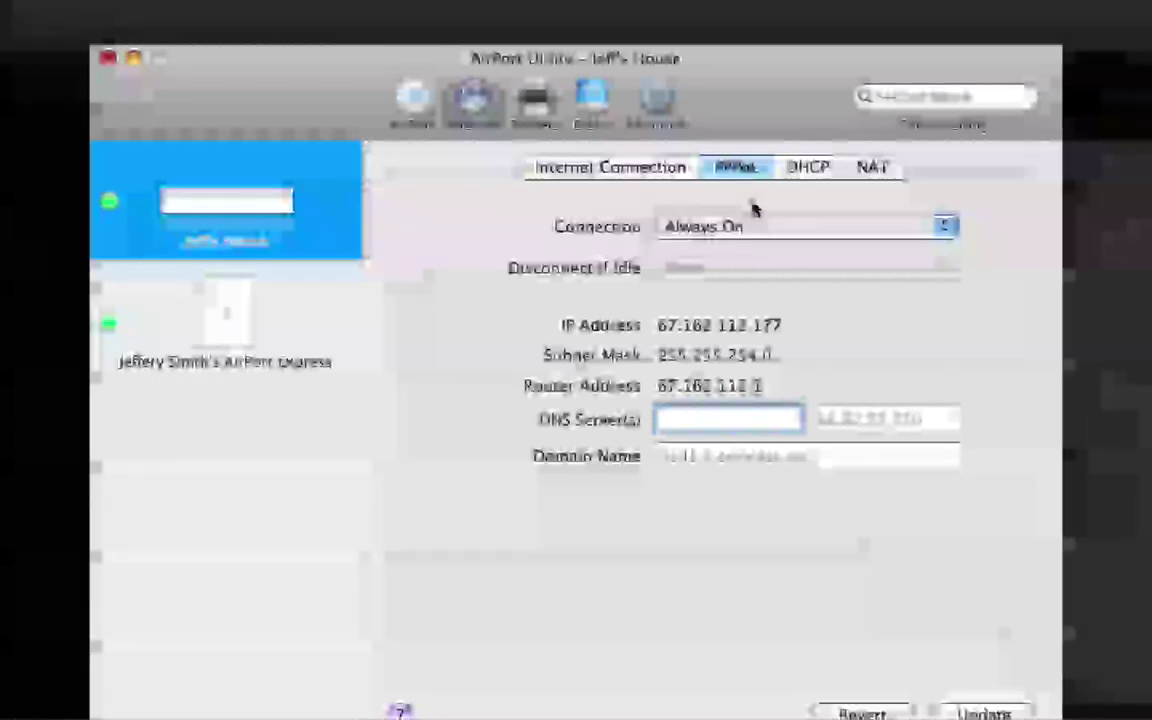
# Step: Start a new DHCP reservation described as XBOX Live 2, reserving the address by MAC address
pyautogui.click(818, 174)
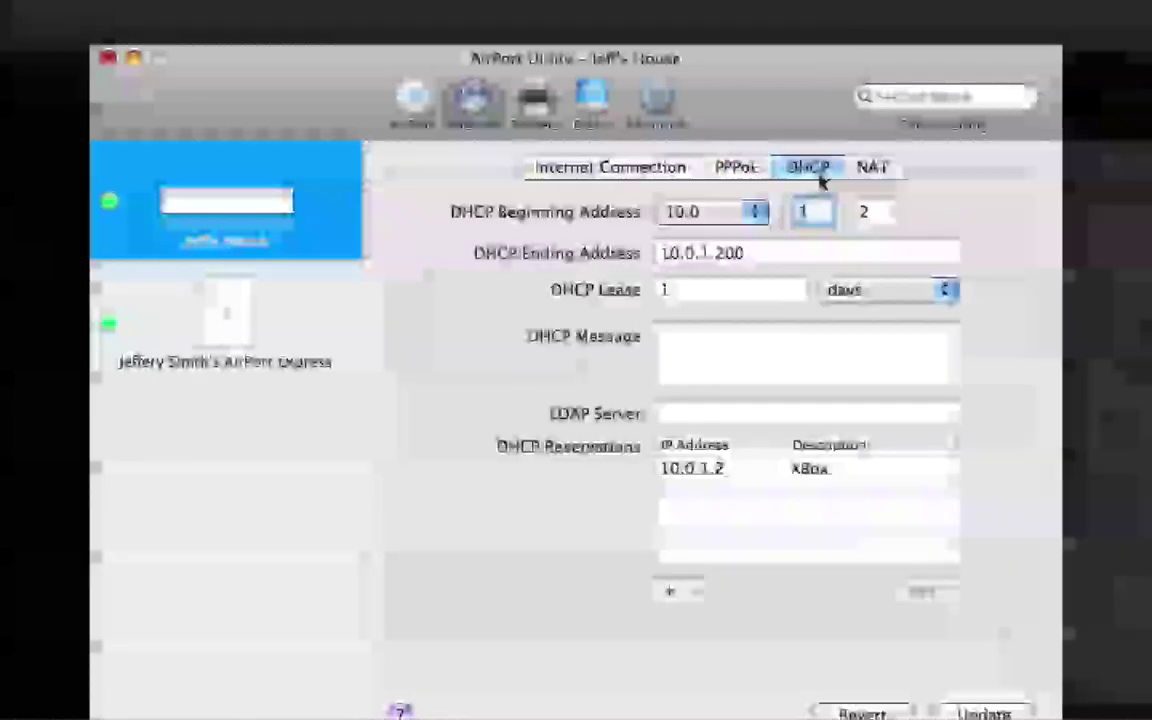
pyautogui.click(786, 474)
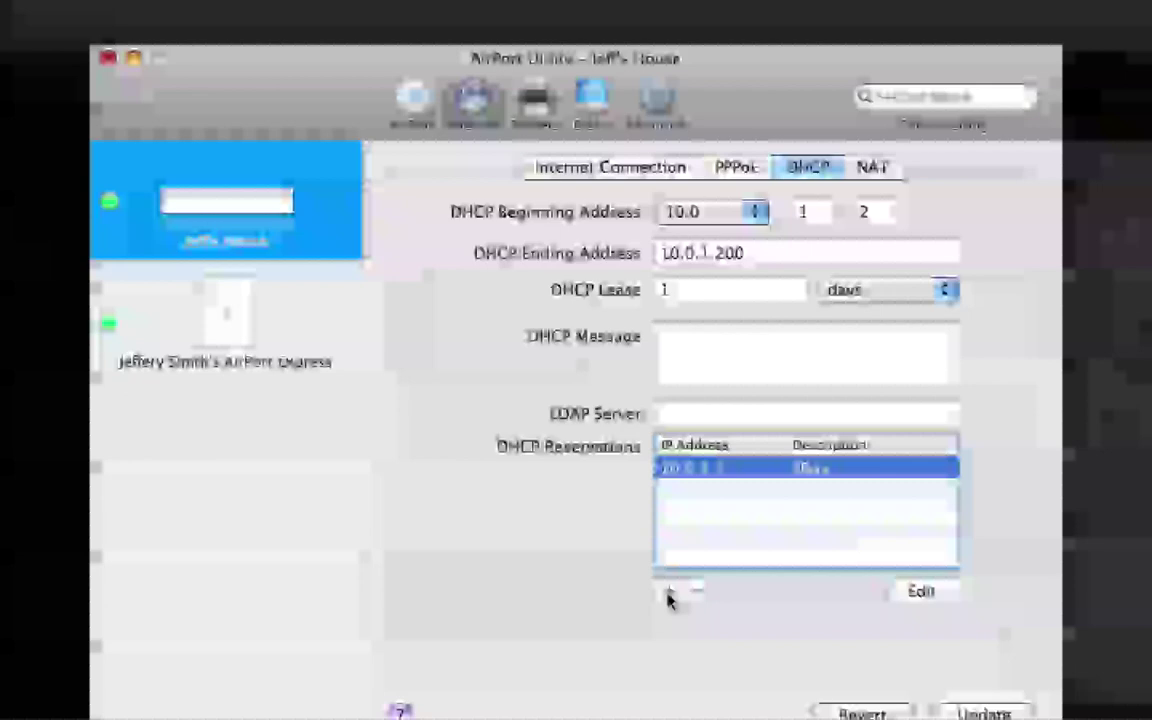
pyautogui.click(669, 590)
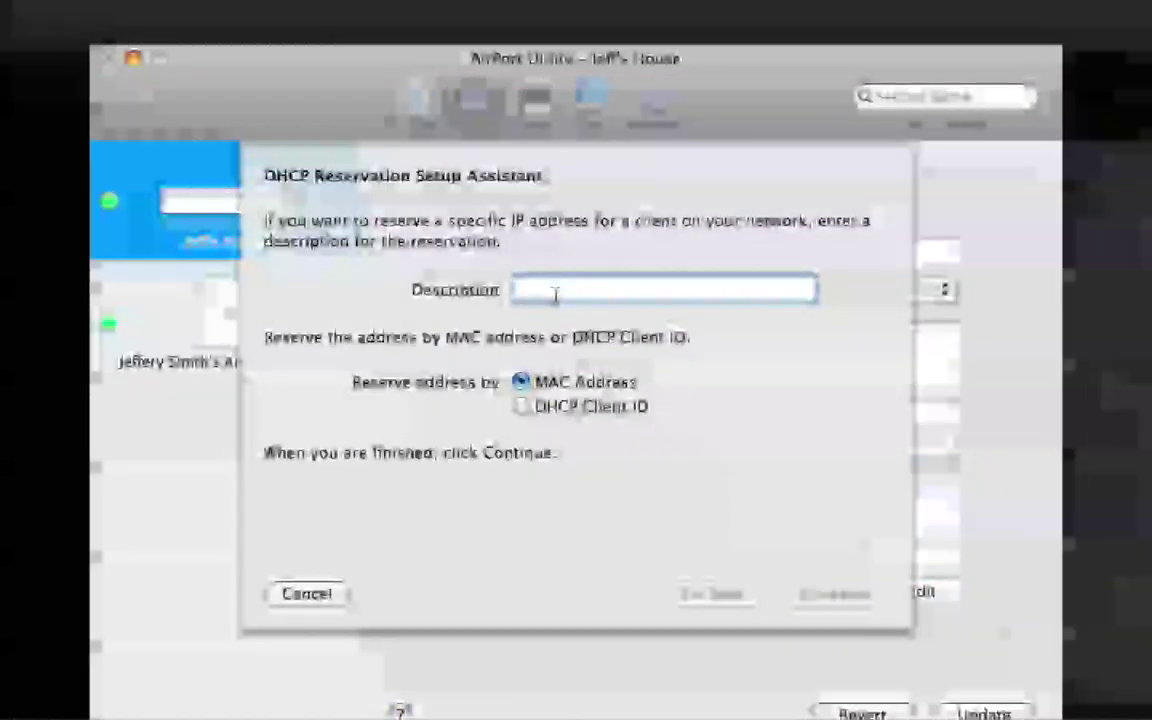
pyautogui.write('XBox Live 2')
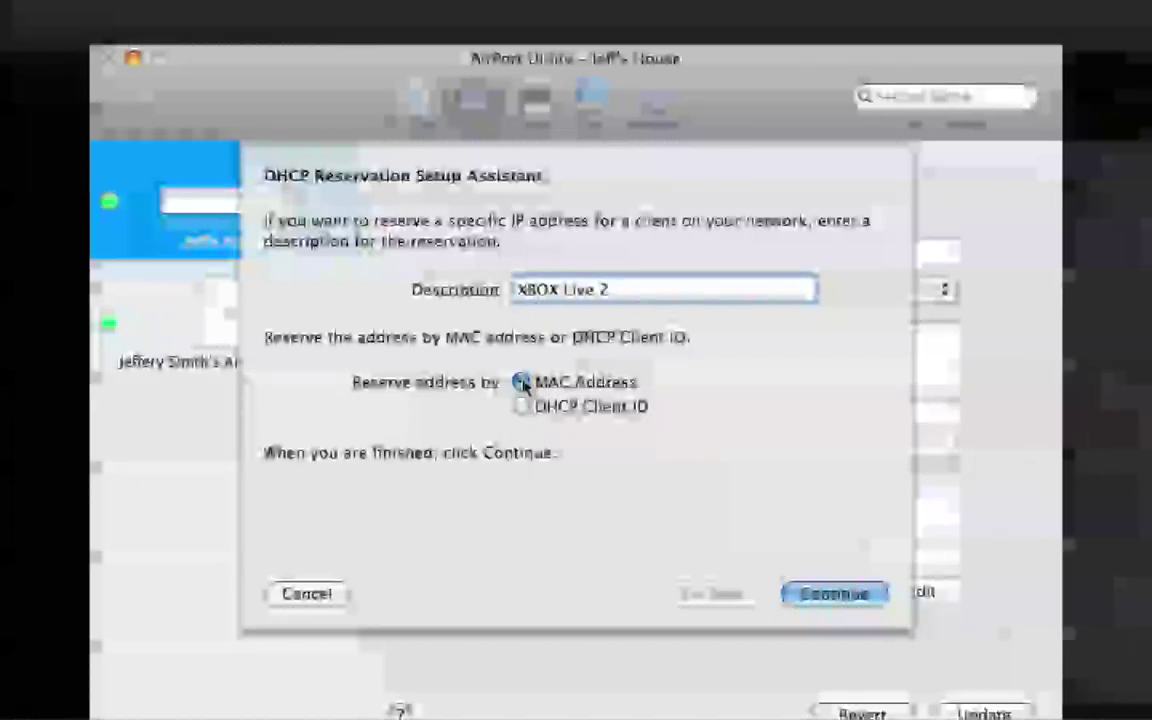
pyautogui.click(824, 596)
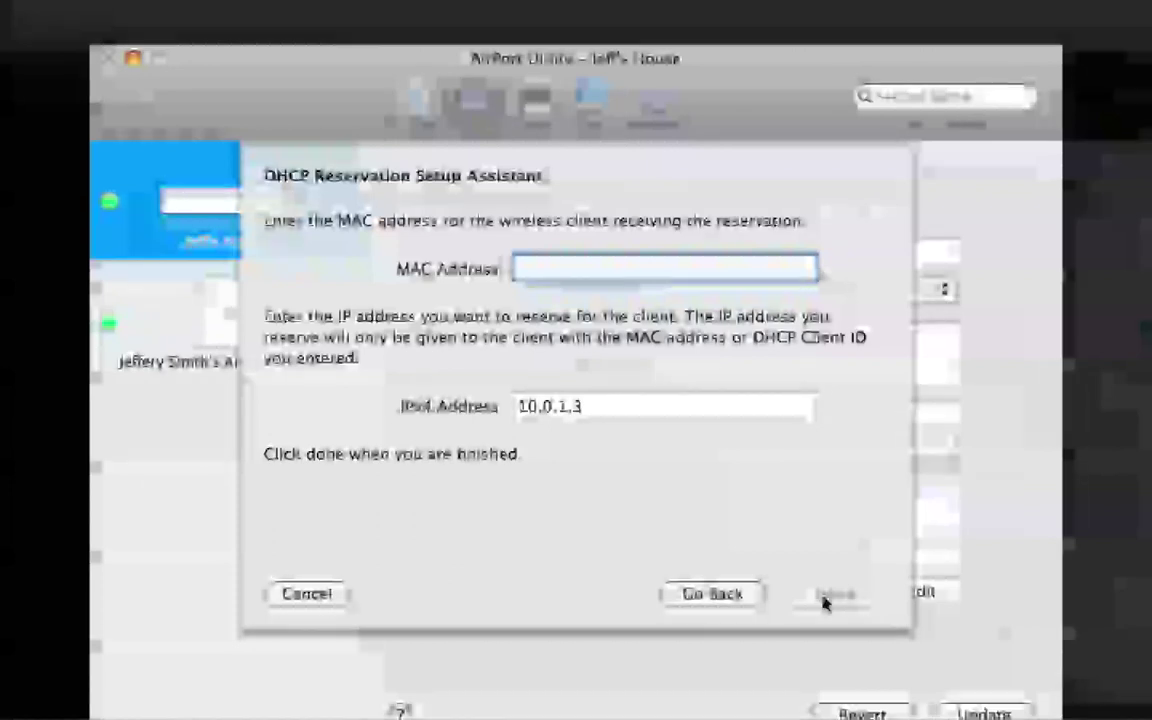
# Step: Enter MAC address 22:30:4a:ad:fa:44 and IPv4 address 10.0.1.24 for the reservation, save it and select it in the list
pyautogui.write('4a:ad:fa:44')
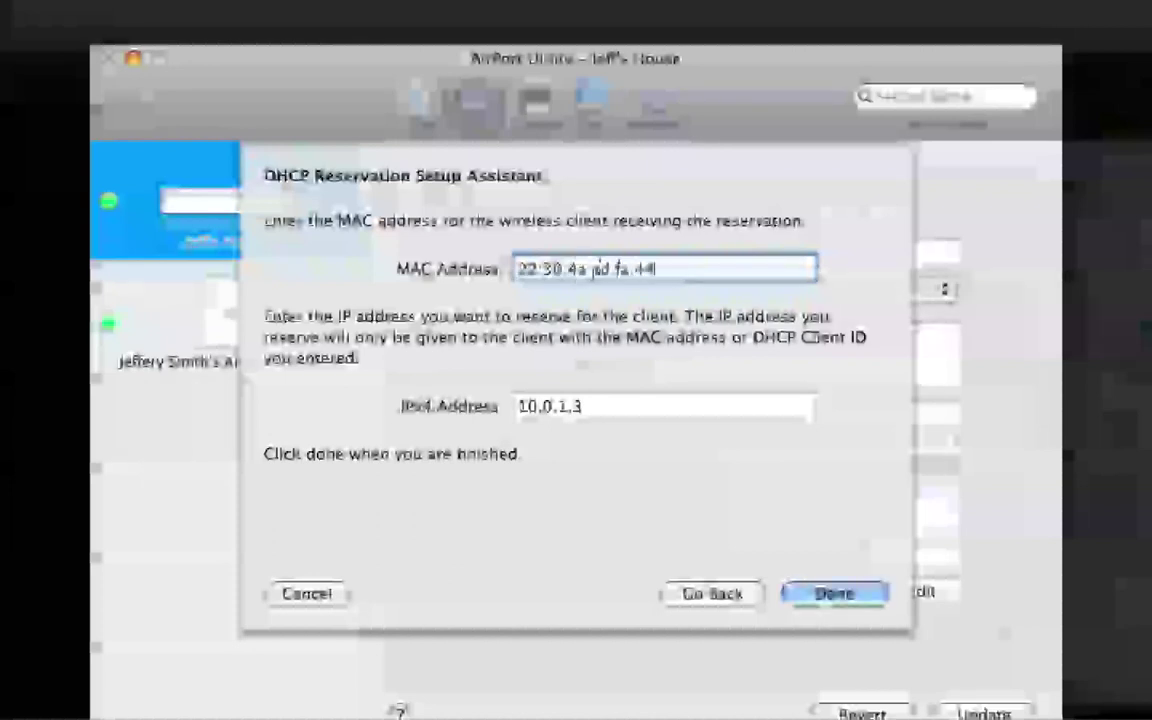
pyautogui.press('Tab')
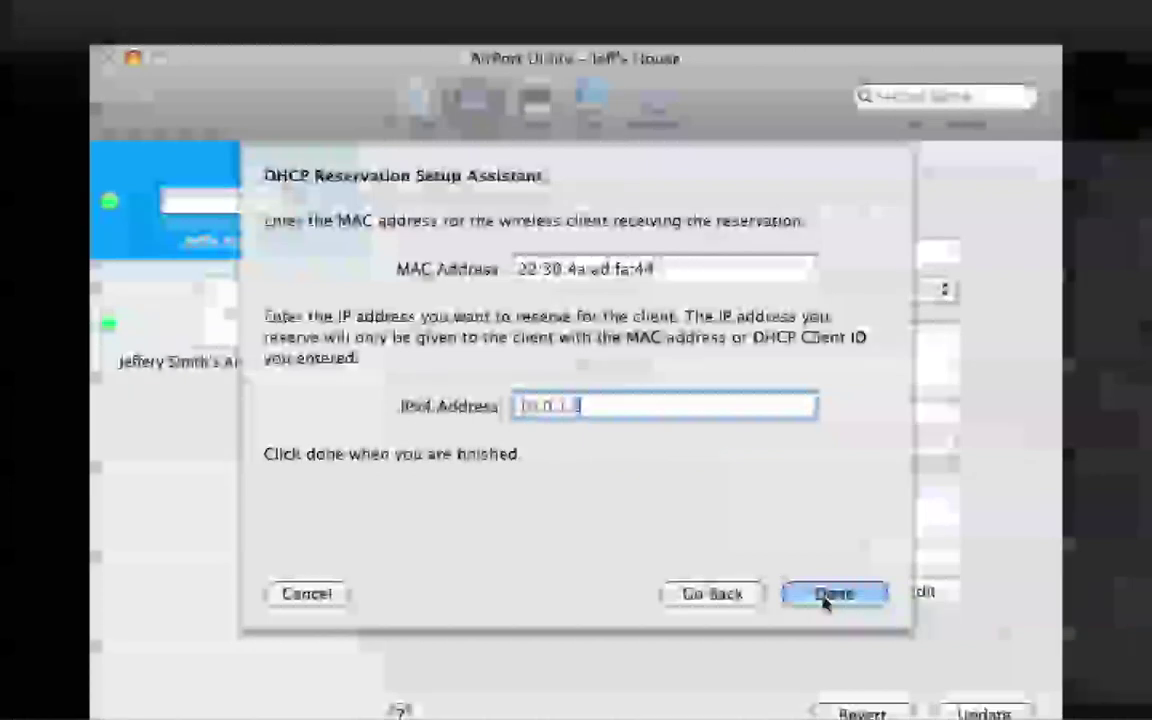
pyautogui.press('BackSpace')
pyautogui.write('24')
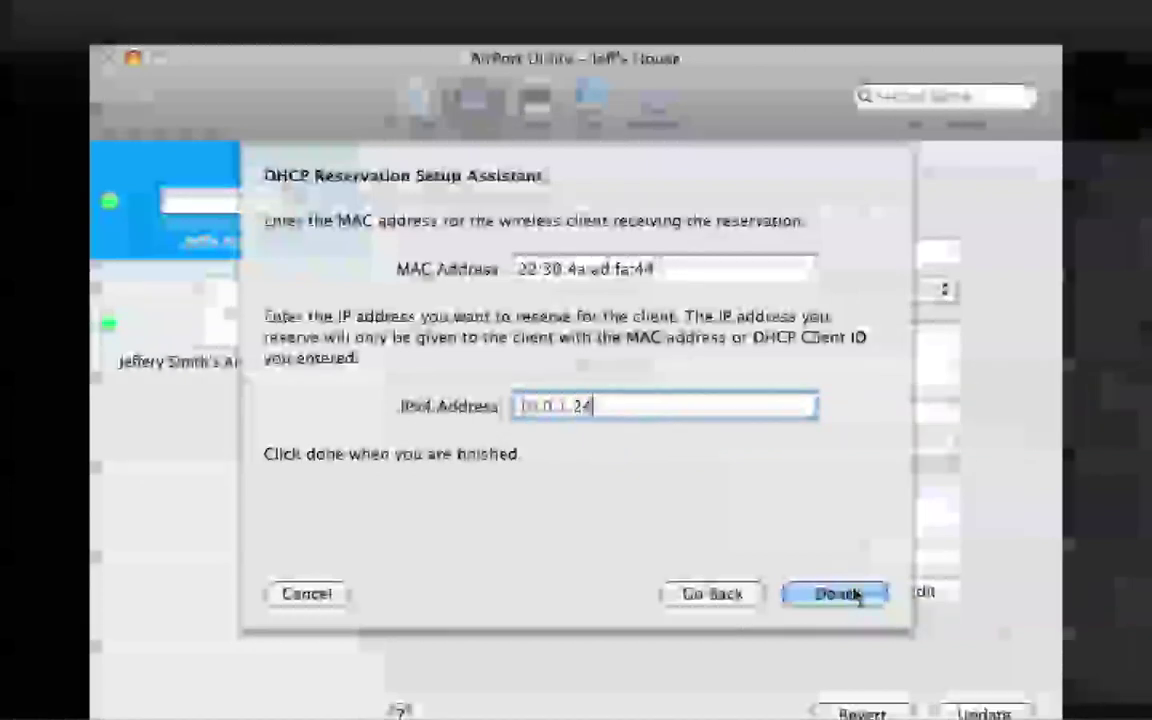
pyautogui.click(848, 594)
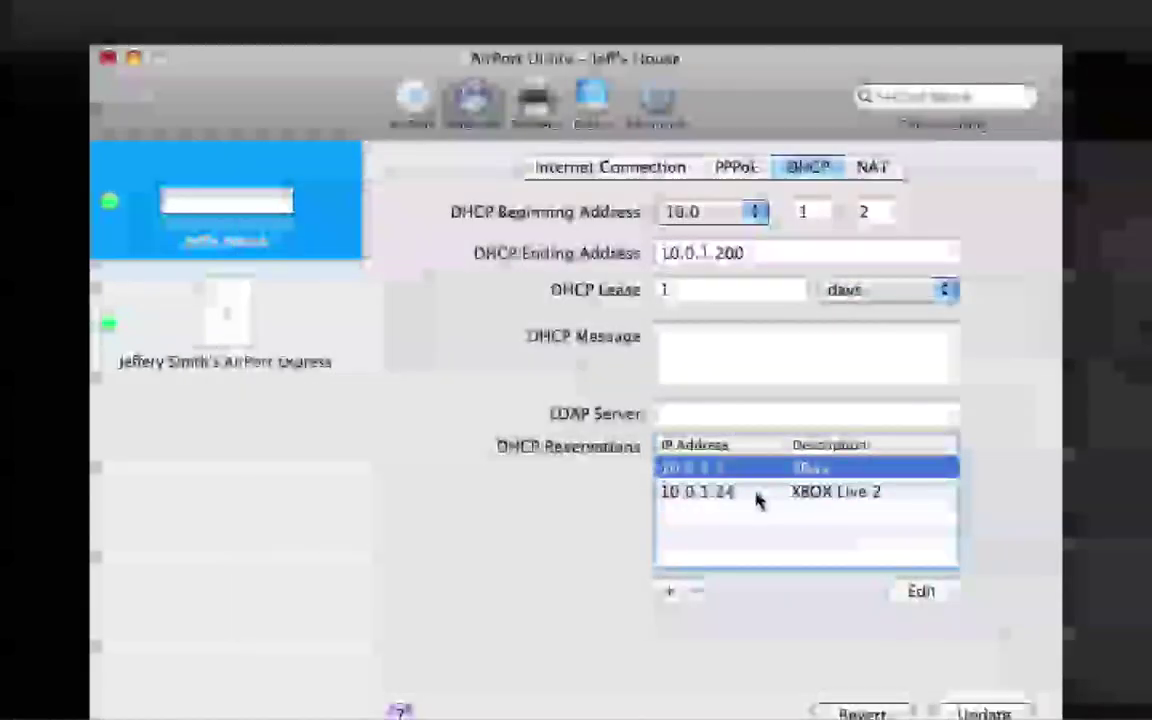
pyautogui.click(761, 494)
# Step: Start a new NAT port mapping with public UDP ports 88,3074, public TCP port 3074 and private IP address 10.0.1.24
pyautogui.click(872, 167)
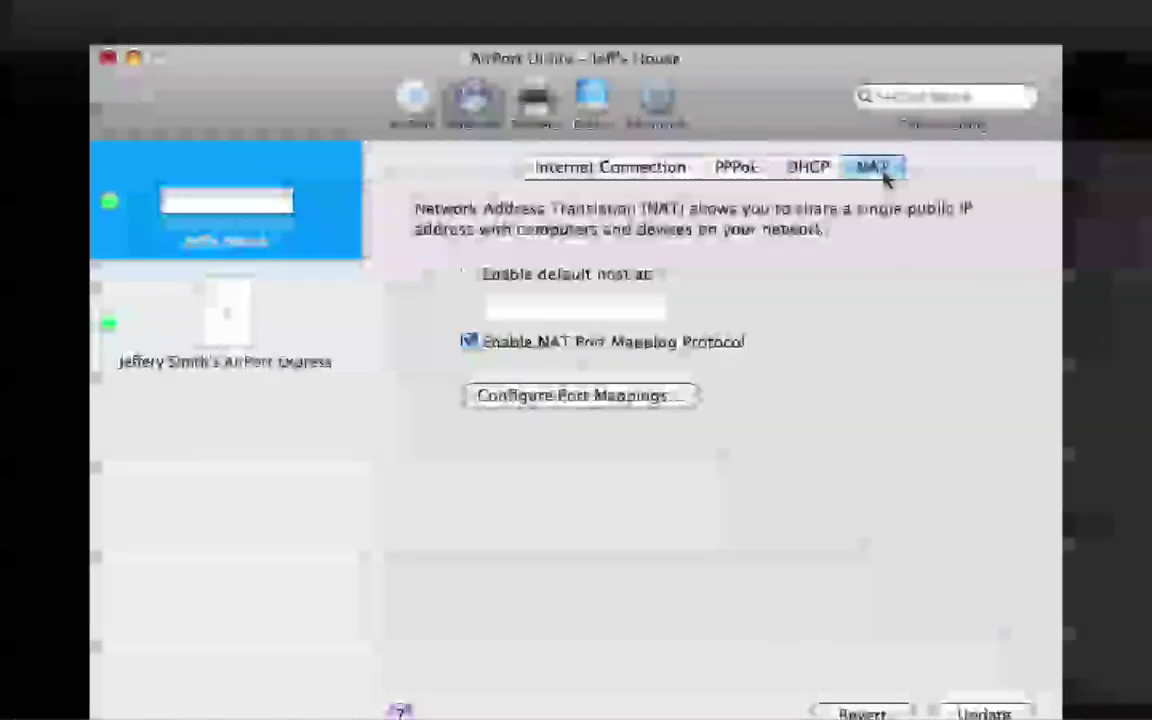
pyautogui.click(551, 394)
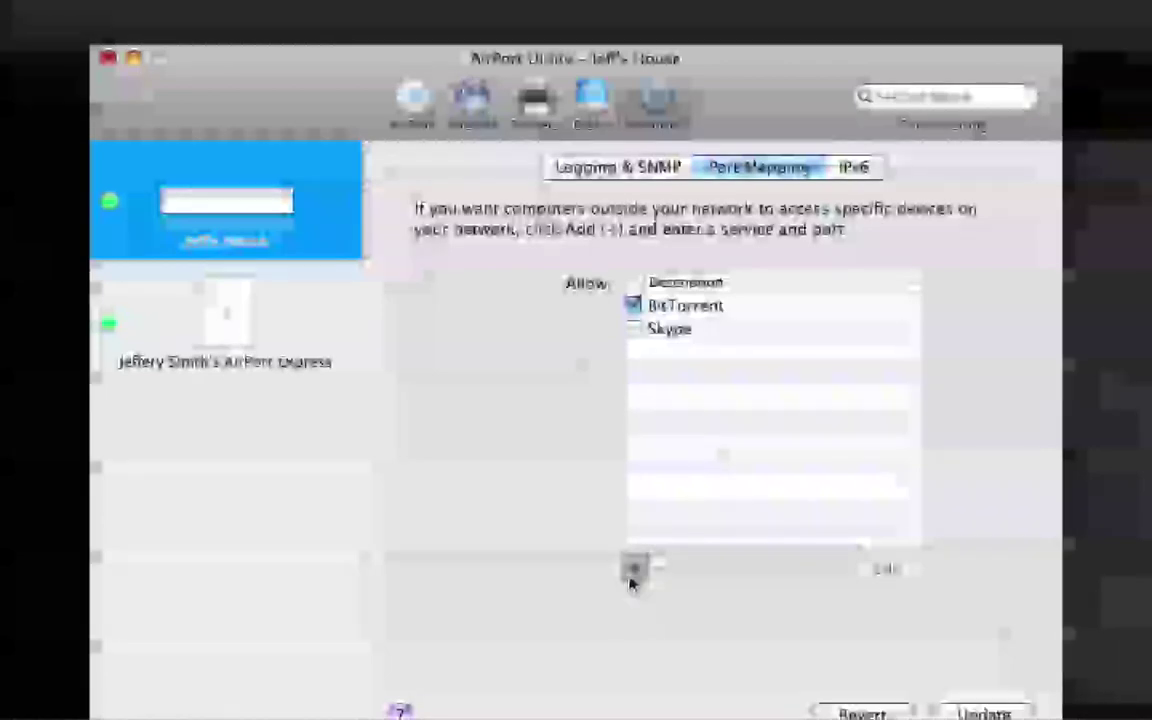
pyautogui.click(634, 569)
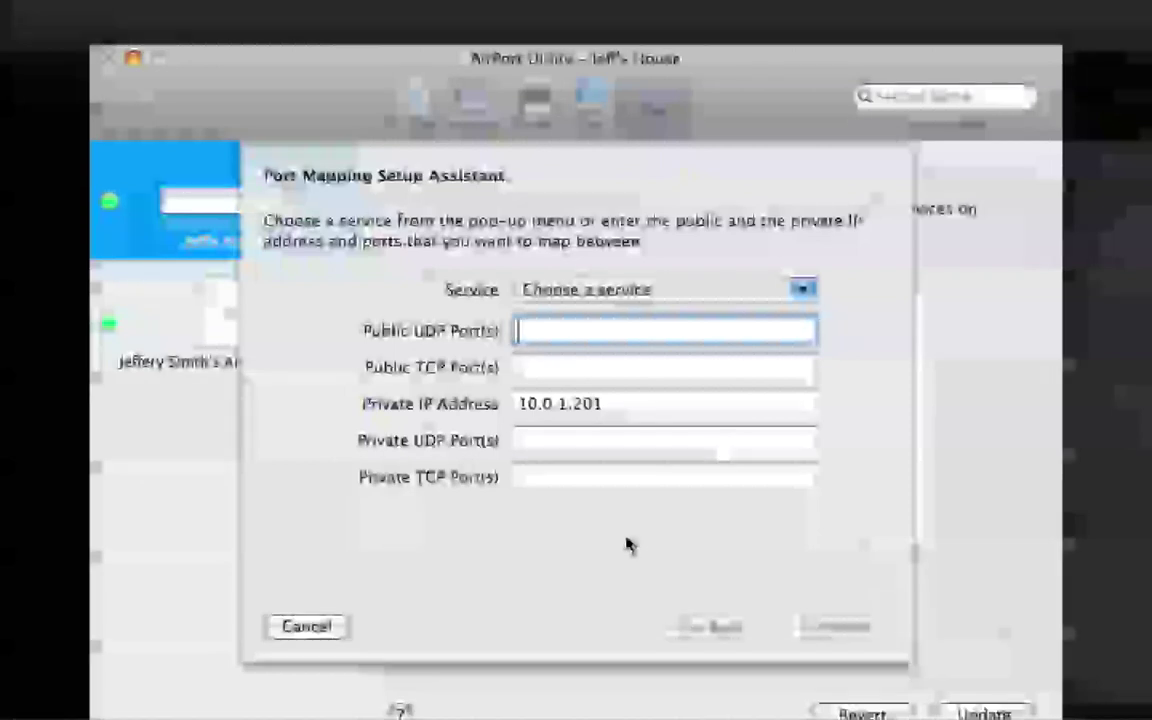
pyautogui.write('88,3074')
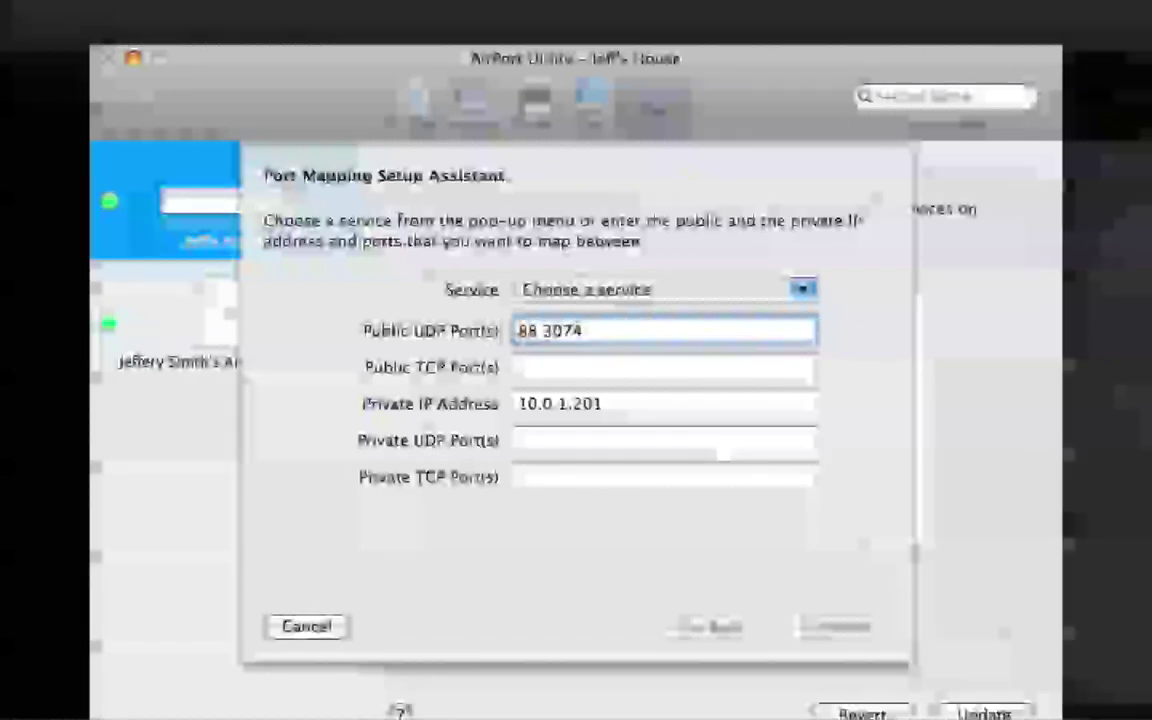
pyautogui.press('Tab')
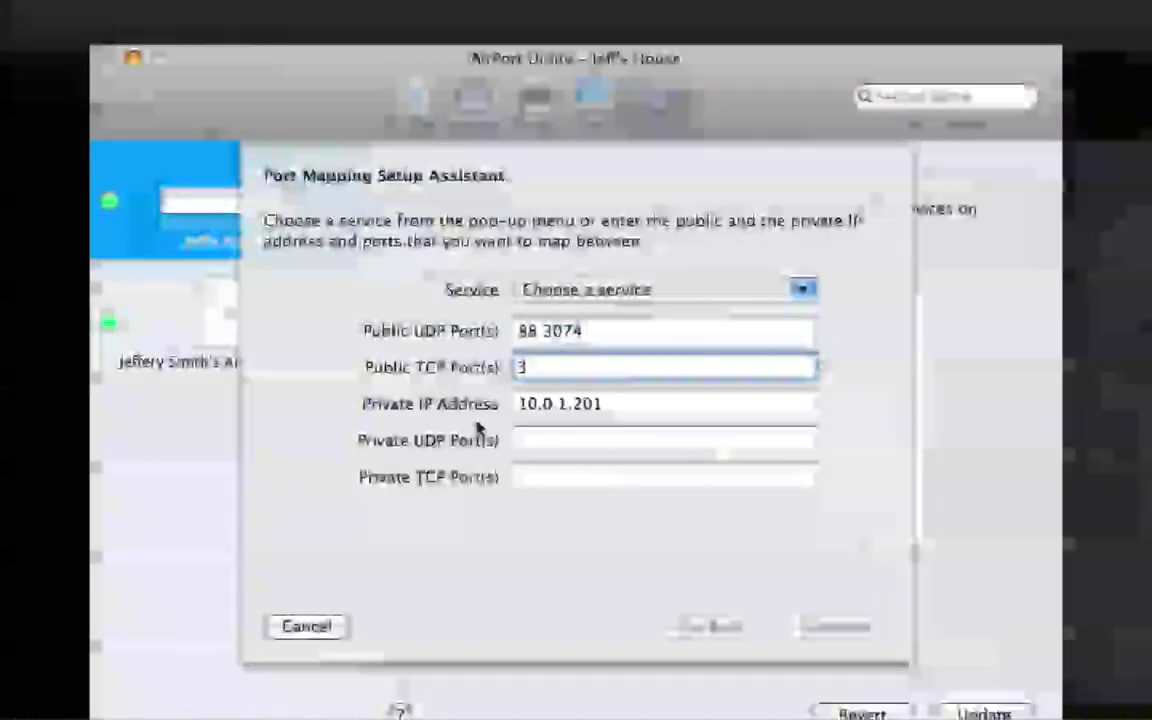
pyautogui.write('074')
pyautogui.press('Tab')
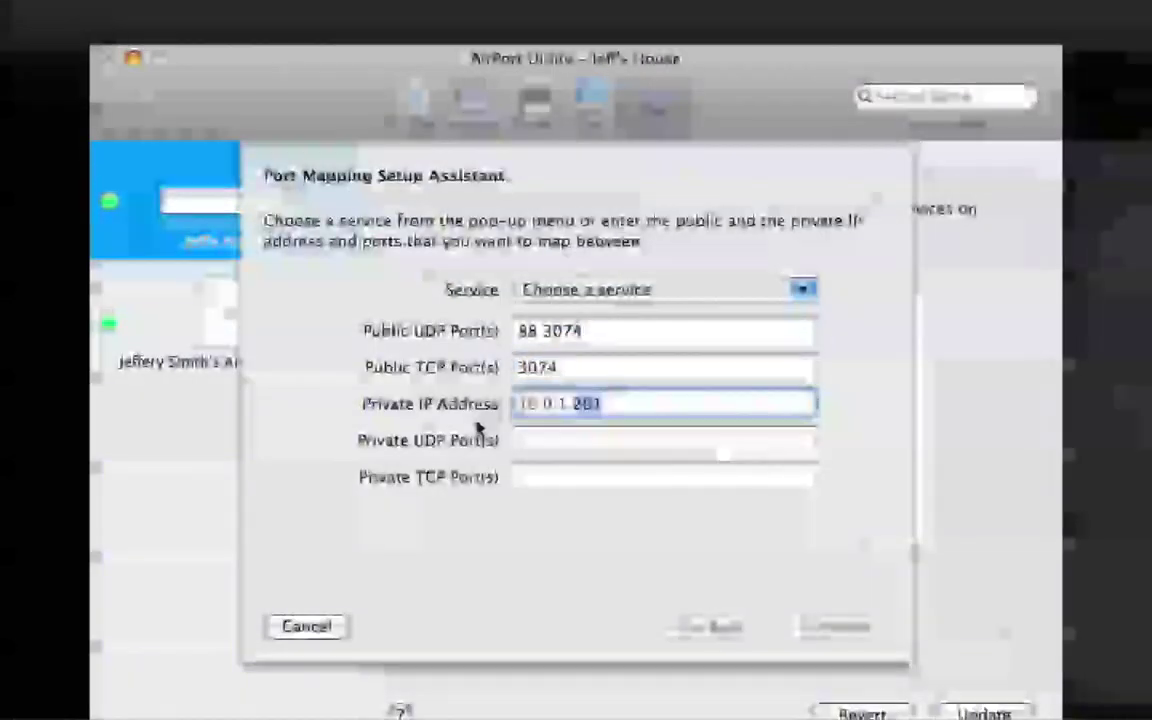
pyautogui.write('24')
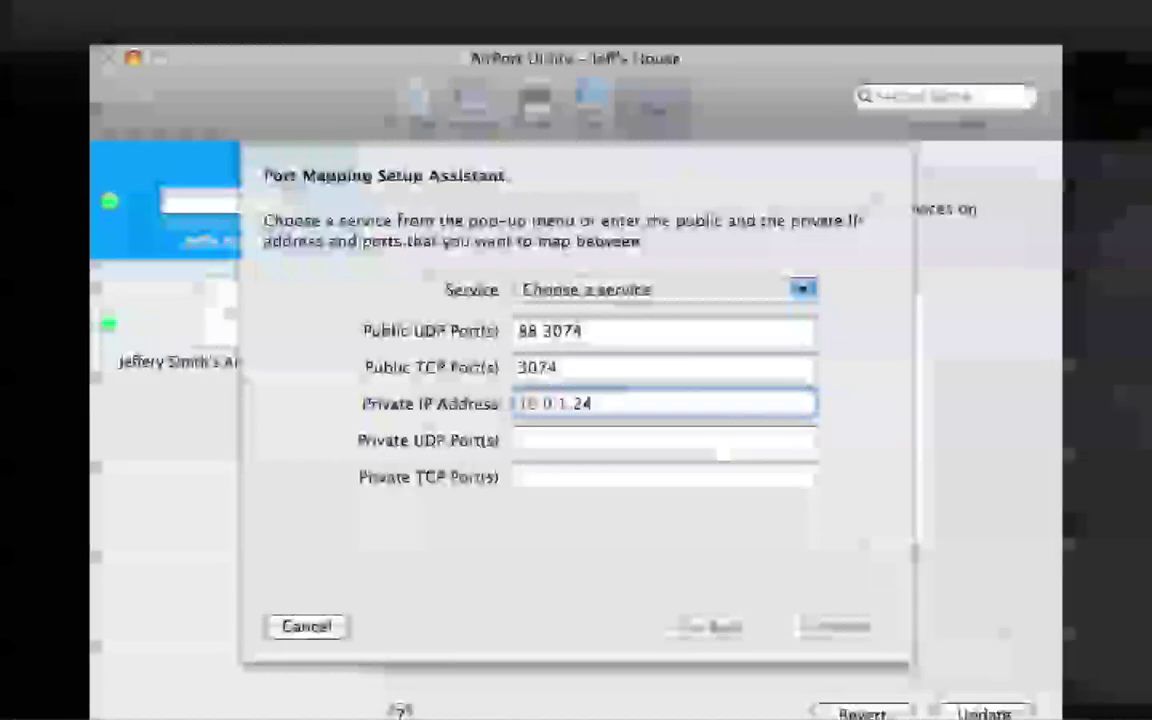
# Step: Set the mapping's private UDP ports to 88,3074 and private TCP port to 3074, and save it with the description XBOX Live
pyautogui.click(515, 431)
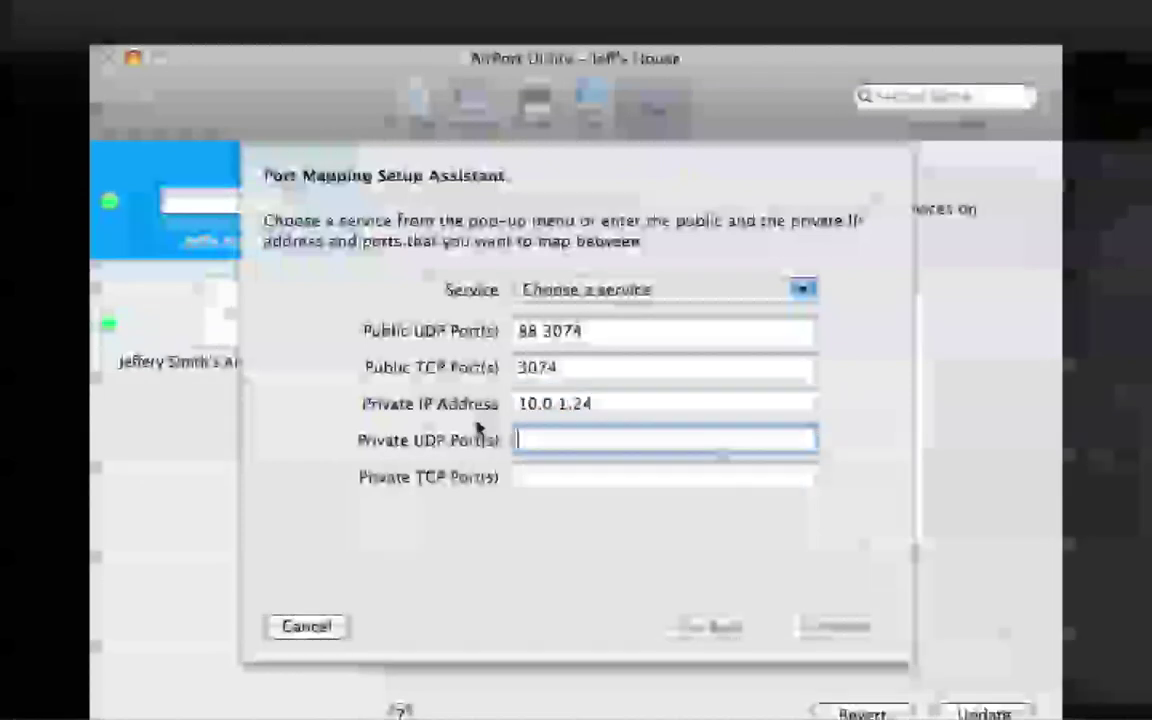
pyautogui.write('88 3074')
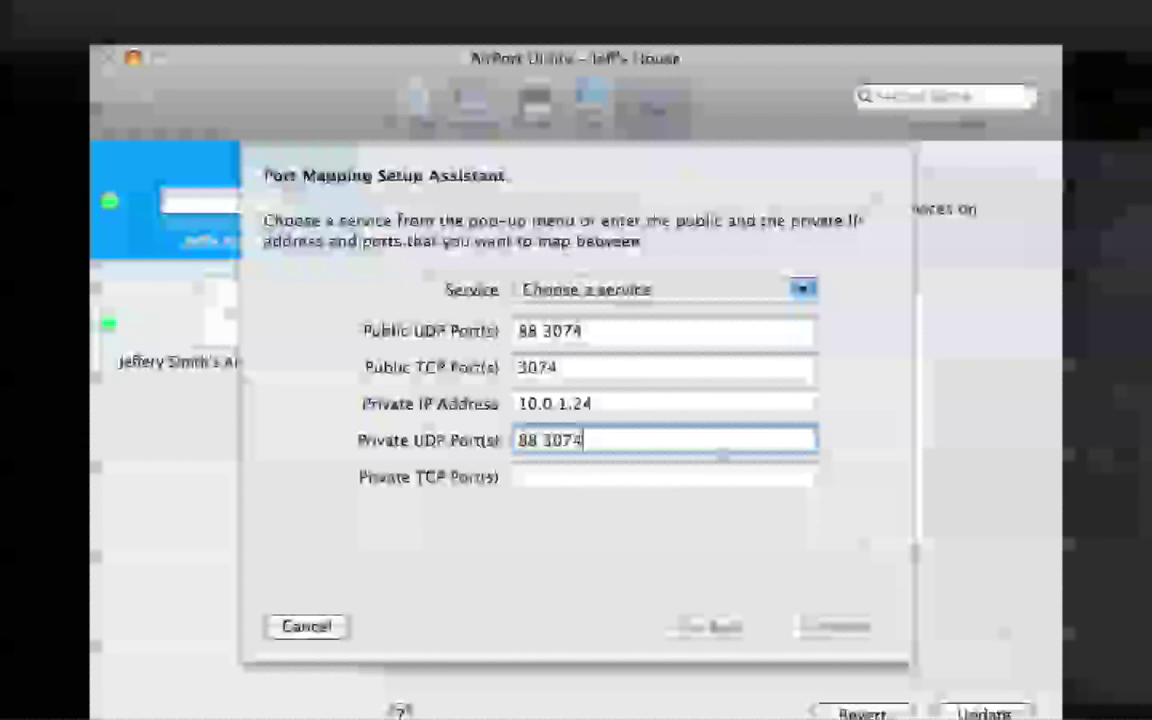
pyautogui.press('Tab')
pyautogui.write('3074')
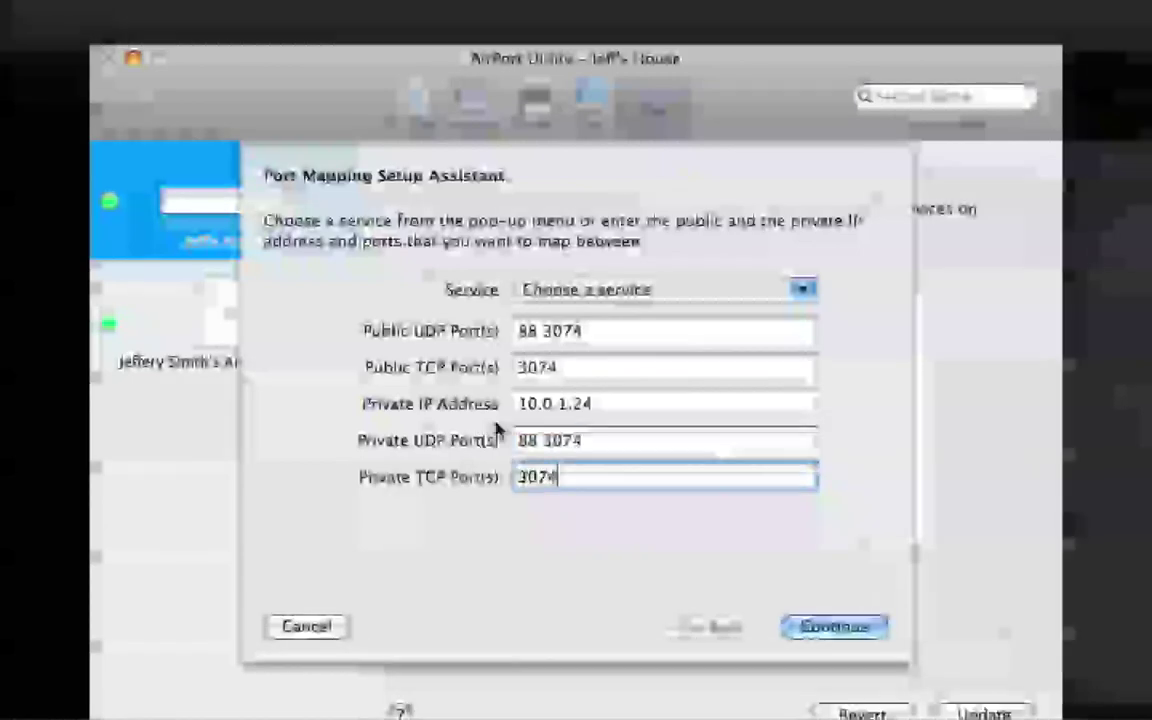
pyautogui.click(836, 624)
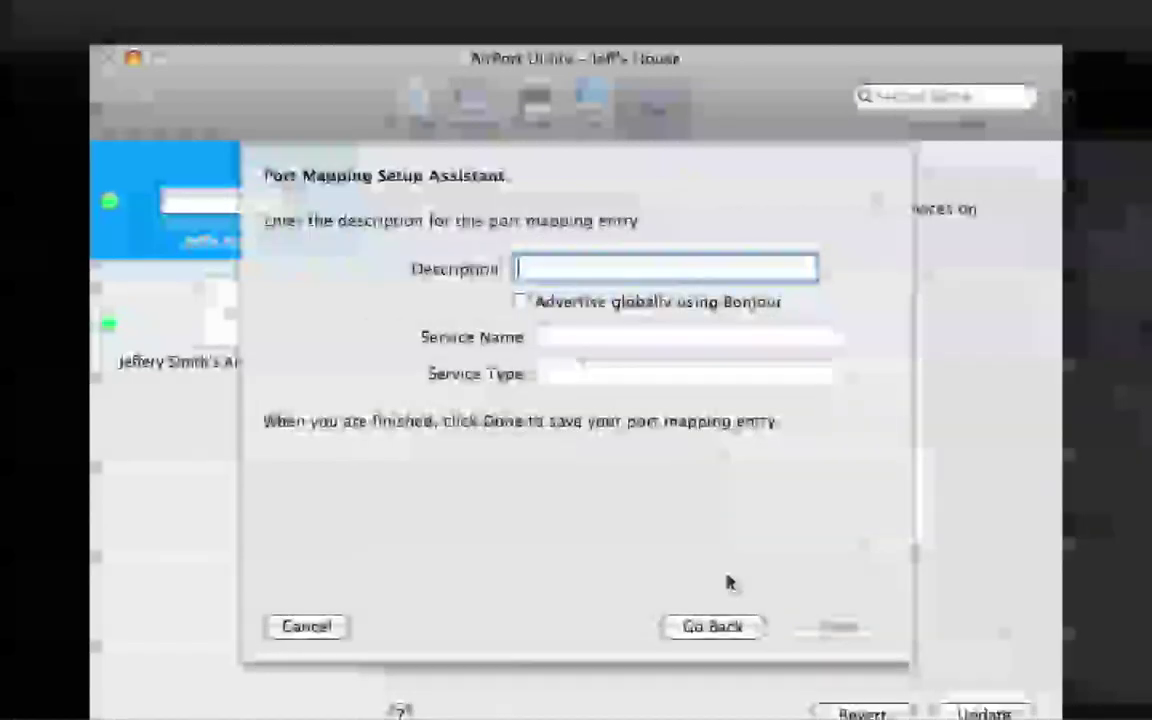
pyautogui.write('XBOX Live')
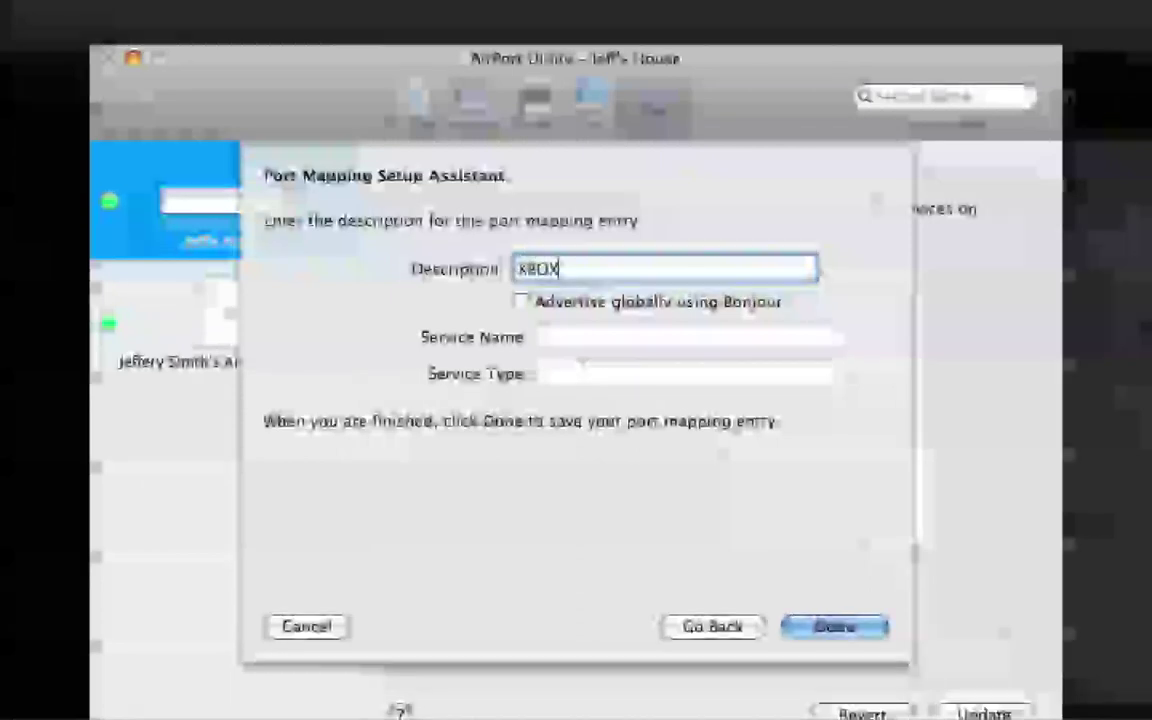
pyautogui.click(820, 624)
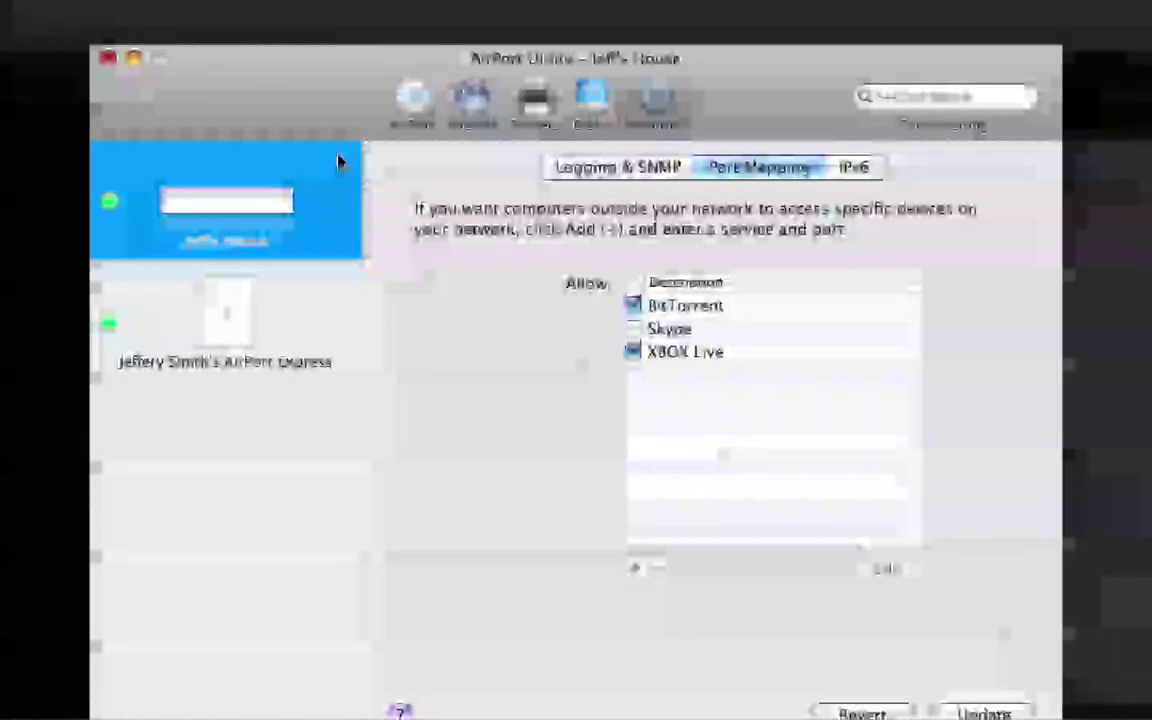
pyautogui.moveTo(338, 164)
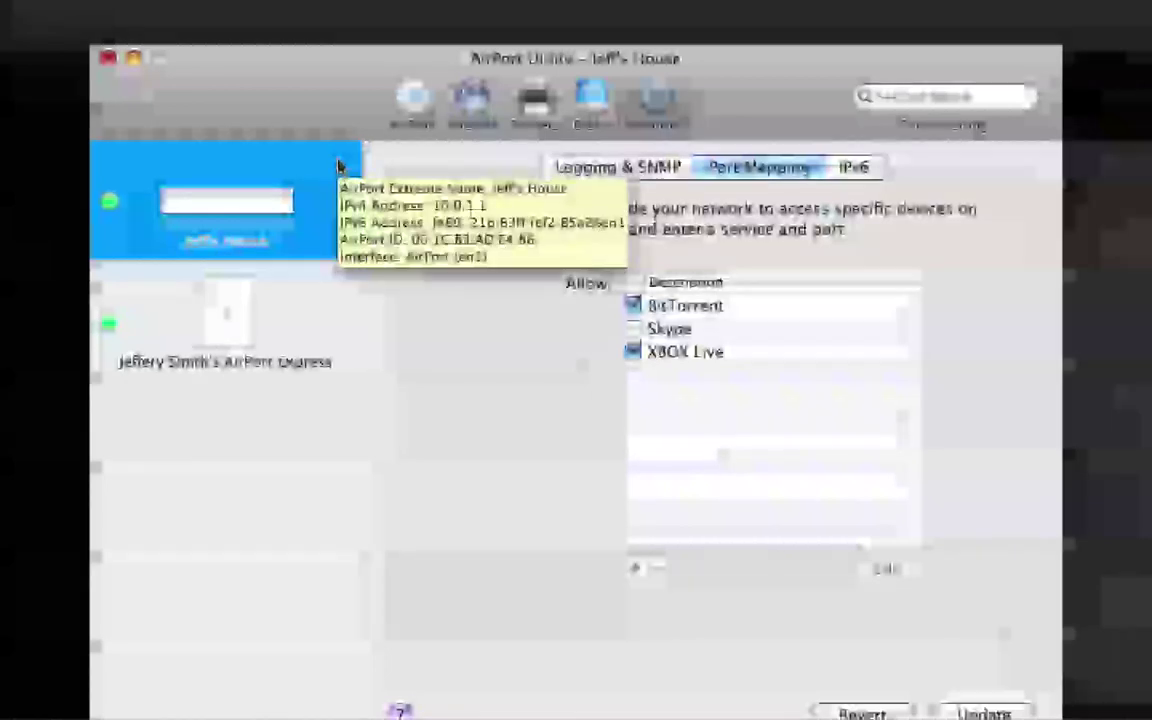